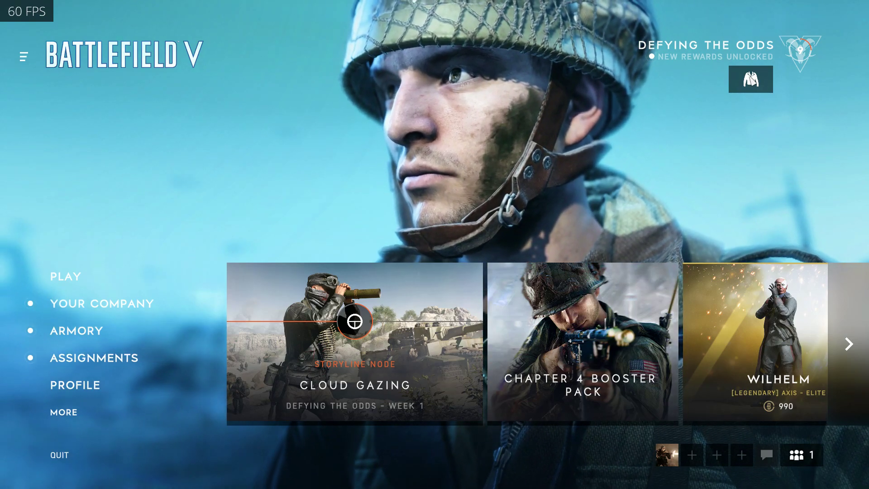
- Go through MORE > OPTIONS > VIDEO to reach Battlefield V's Basic video settings
{"action": "left_click", "coordinate": [63, 415]}
{"action": "left_click", "coordinate": [252, 262]}
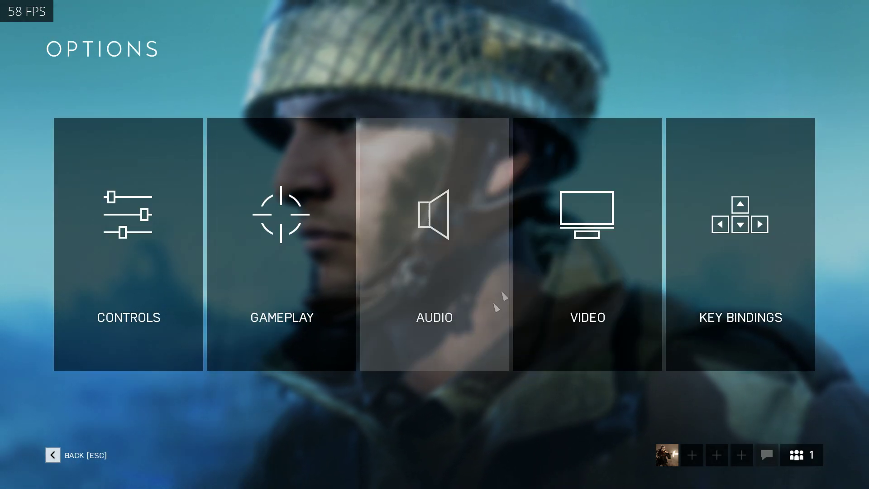
{"action": "left_click", "coordinate": [563, 266]}
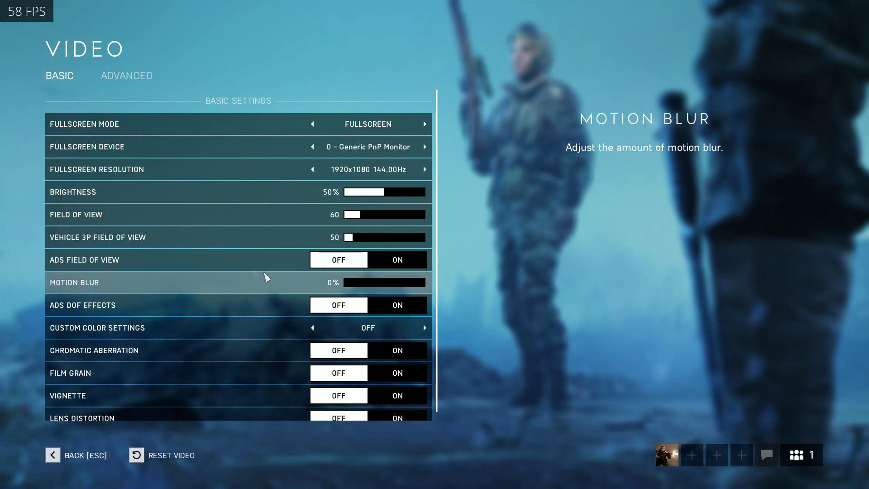
{"action": "left_click", "coordinate": [111, 73]}
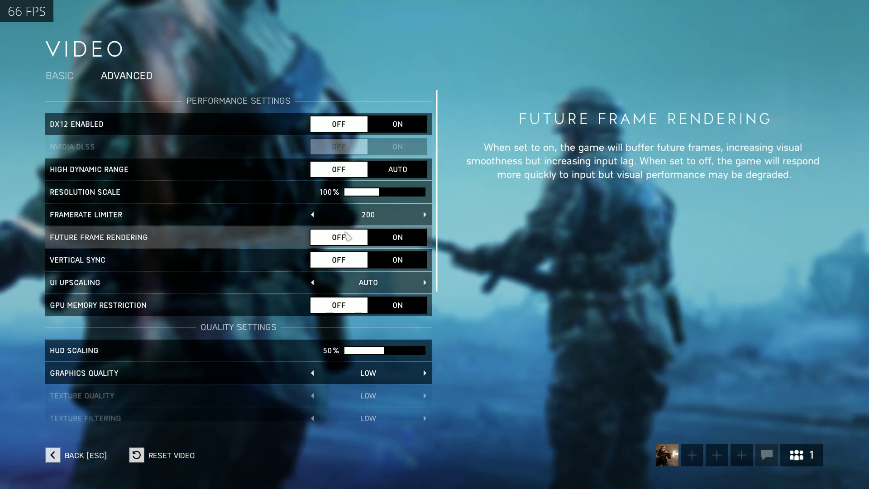
{"action": "scroll", "coordinate": [364, 368], "scroll_direction": "down", "scroll_amount": 5}
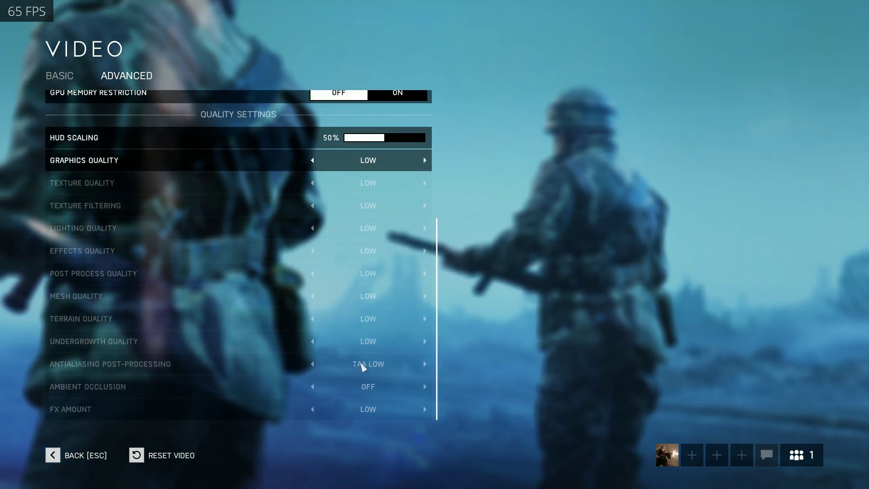
{"action": "scroll", "coordinate": [362, 368], "scroll_direction": "up", "scroll_amount": 5}
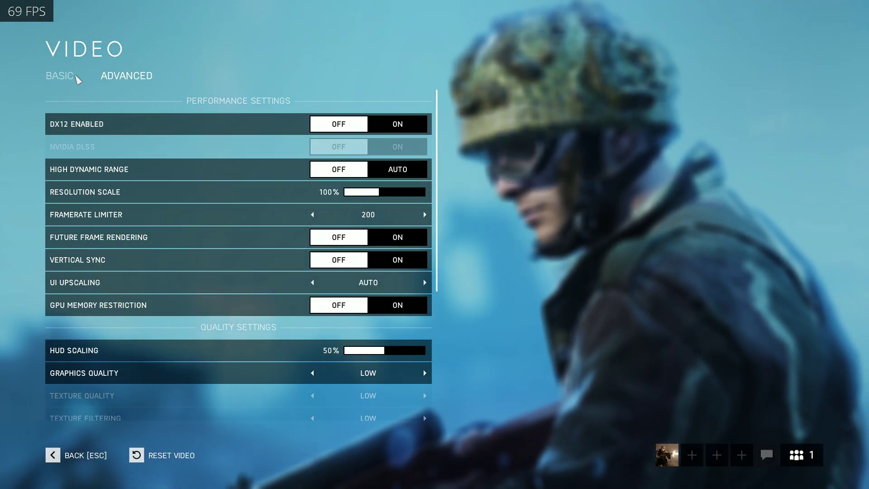
{"action": "left_click", "coordinate": [68, 77]}
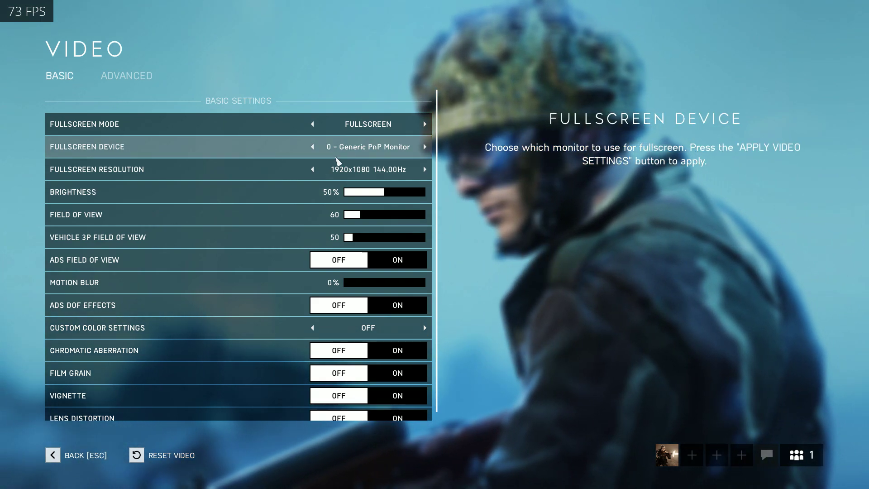
{"action": "scroll", "coordinate": [217, 265], "scroll_direction": "down", "scroll_amount": 1}
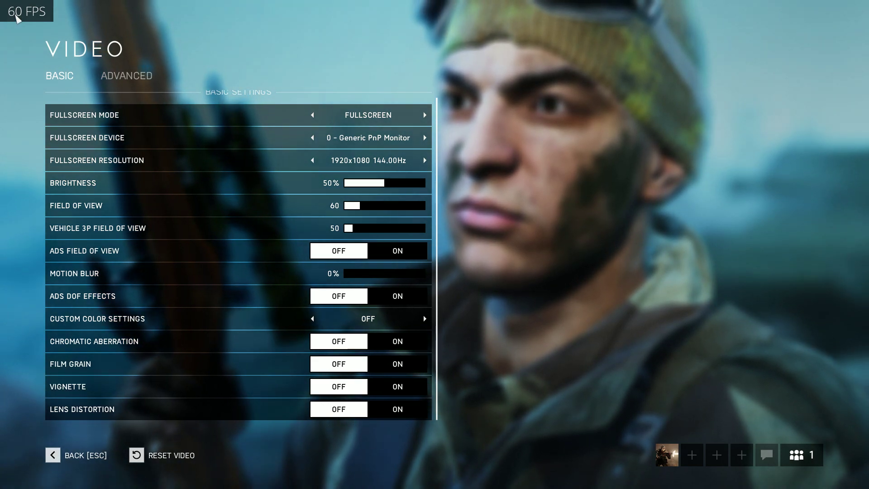
{"action": "key", "text": "e"}
- Open the Origin overlay's settings window with Shift+F1, reposition it, then close the overlay
{"action": "key", "text": "q"}
{"action": "key", "text": "shift+F1"}
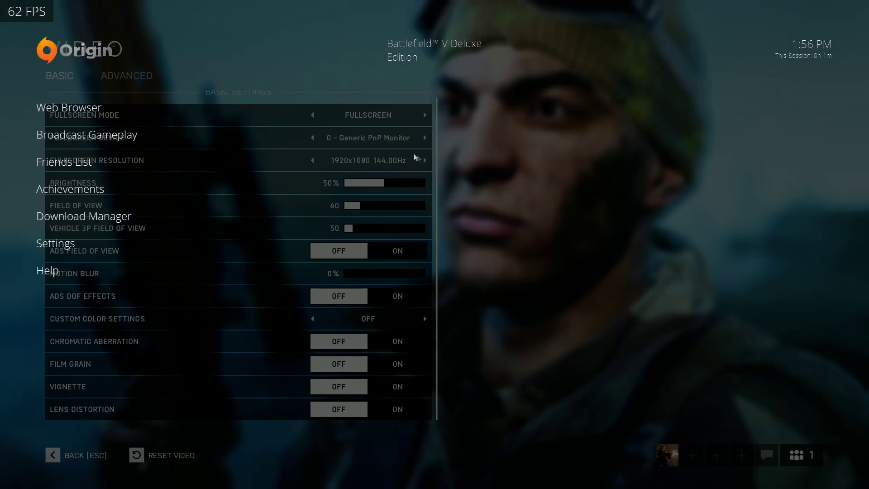
{"action": "left_click", "coordinate": [58, 248]}
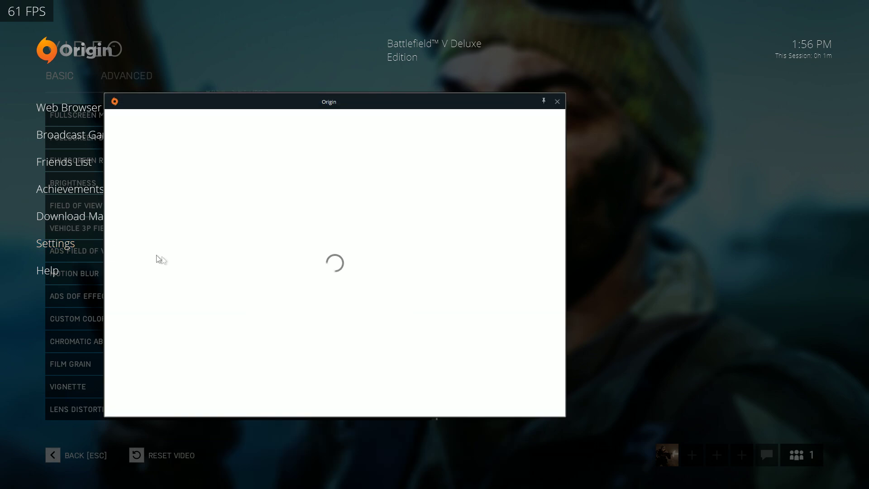
{"action": "mouse_move", "coordinate": [315, 109]}
{"action": "left_mouse_down"}
{"action": "mouse_move", "coordinate": [523, 87]}
{"action": "mouse_move", "coordinate": [429, 92]}
{"action": "left_mouse_up"}
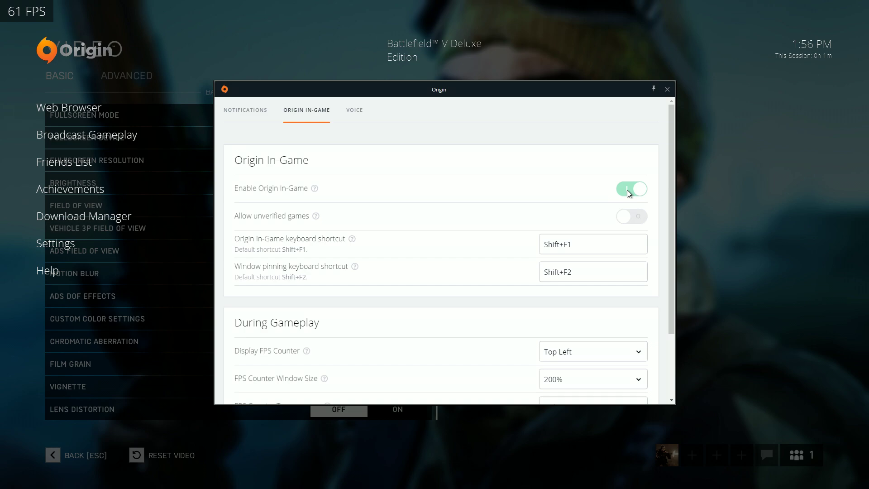
{"action": "key", "text": "shift+F1"}
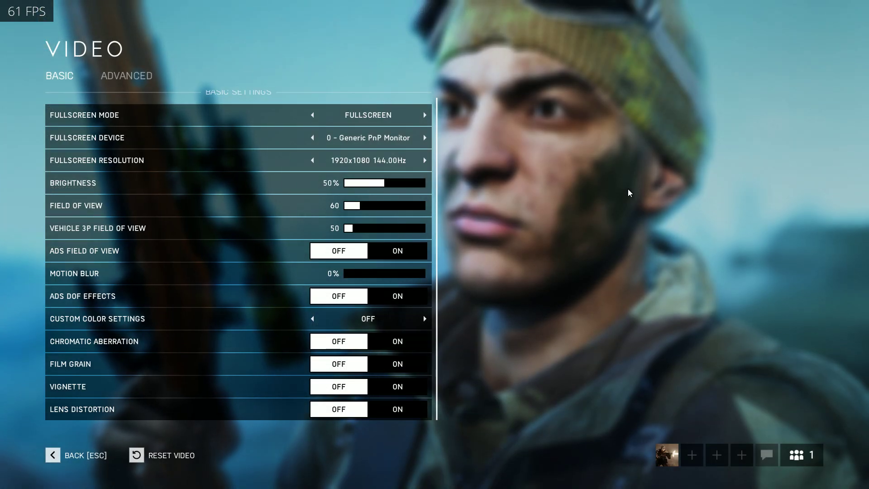
- Back out of Battlefield V's options to the main menu and choose QUIT
{"action": "key", "text": "Escape"}
{"action": "key", "text": "Escape"}
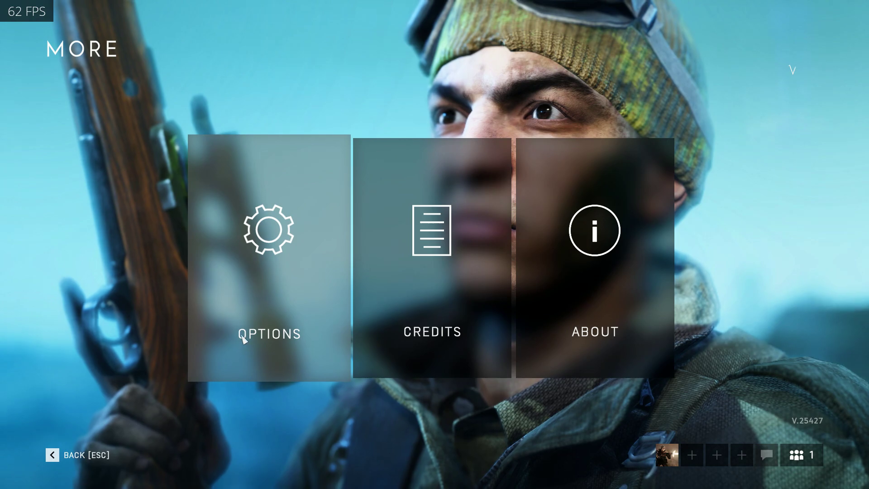
{"action": "key", "text": "Escape"}
{"action": "left_click", "coordinate": [59, 455]}
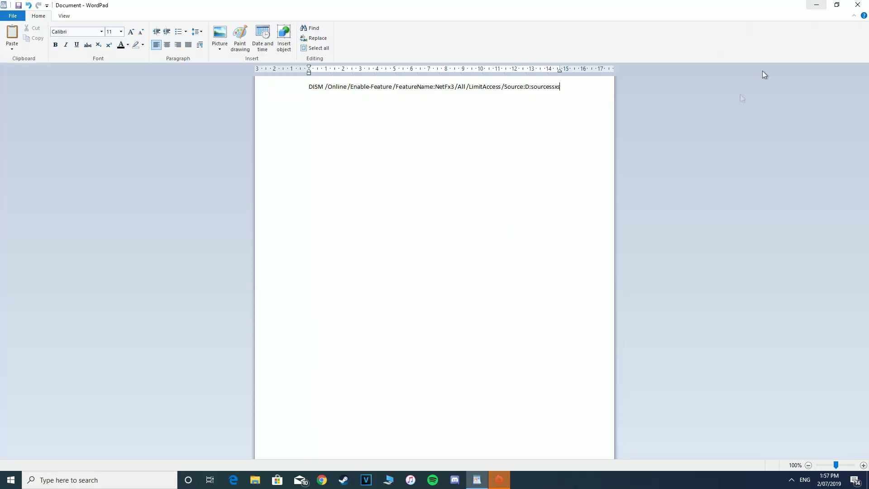
- Bring the Origin client forward and open Origin > Application Settings
{"action": "key", "text": "ctrl+a"}
{"action": "left_click", "coordinate": [490, 135]}
{"action": "left_click", "coordinate": [506, 481]}
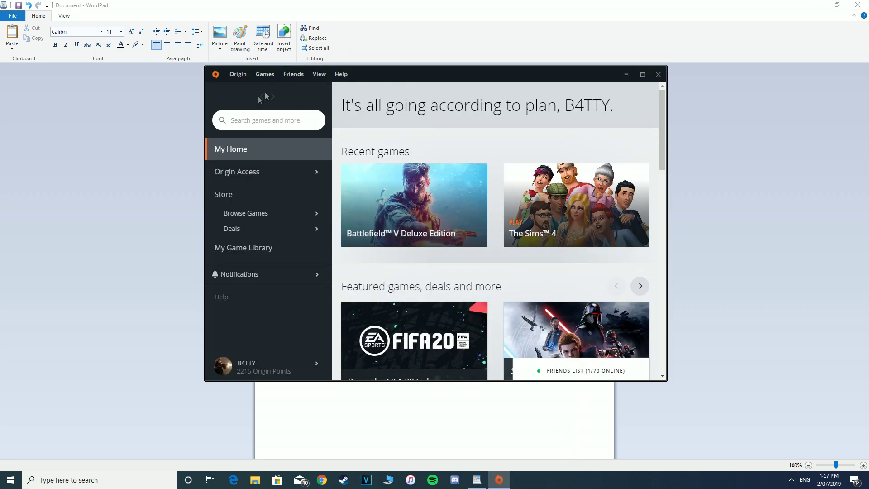
{"action": "left_click", "coordinate": [239, 80]}
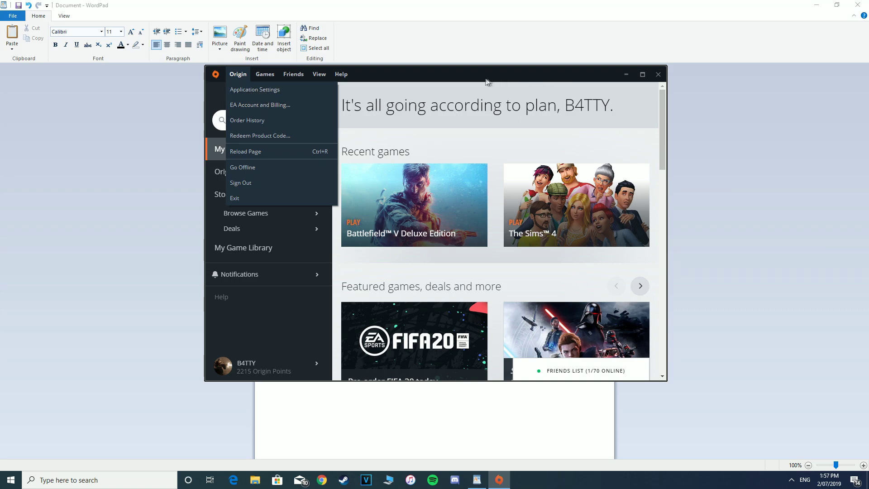
{"action": "left_click", "coordinate": [328, 85]}
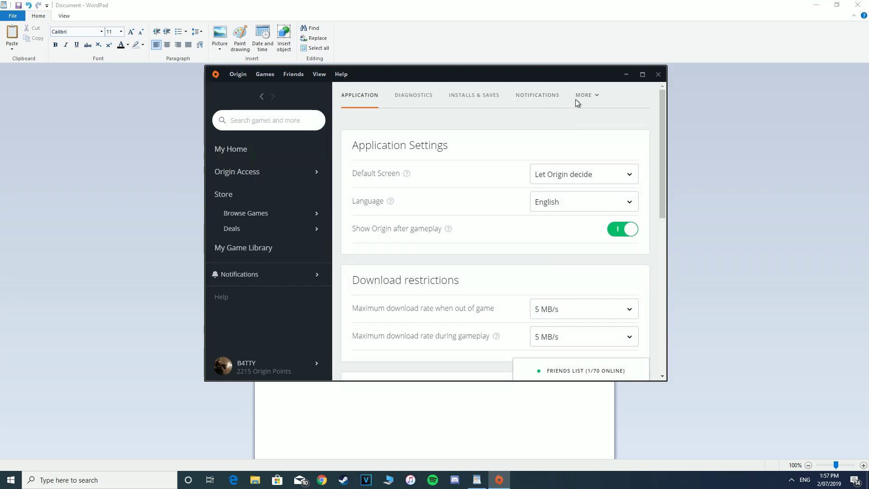
- On the MORE > Origin In-Game page, switch Enable Origin In-Game off and back on
{"action": "left_click", "coordinate": [579, 96]}
{"action": "left_click", "coordinate": [554, 115]}
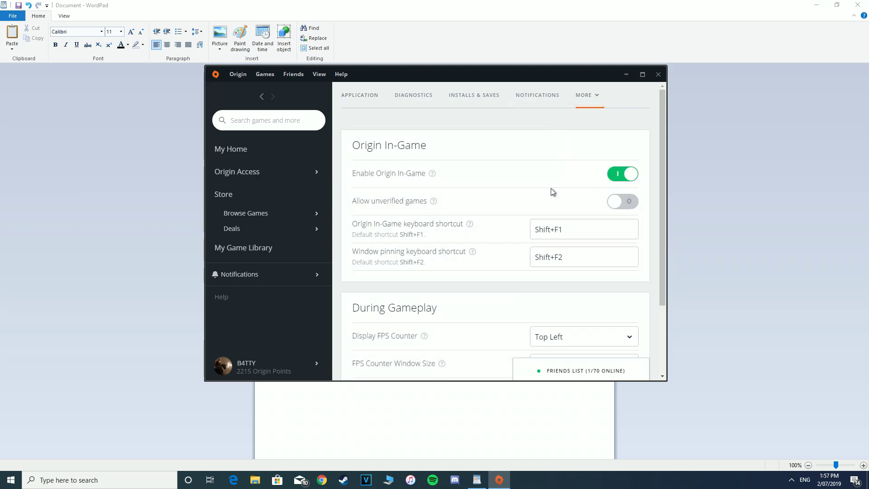
{"action": "left_click", "coordinate": [617, 173]}
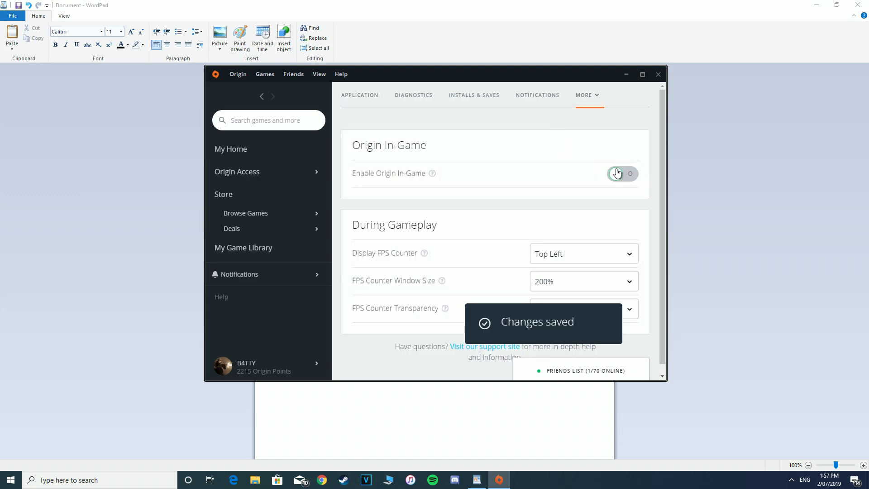
{"action": "left_click", "coordinate": [617, 173]}
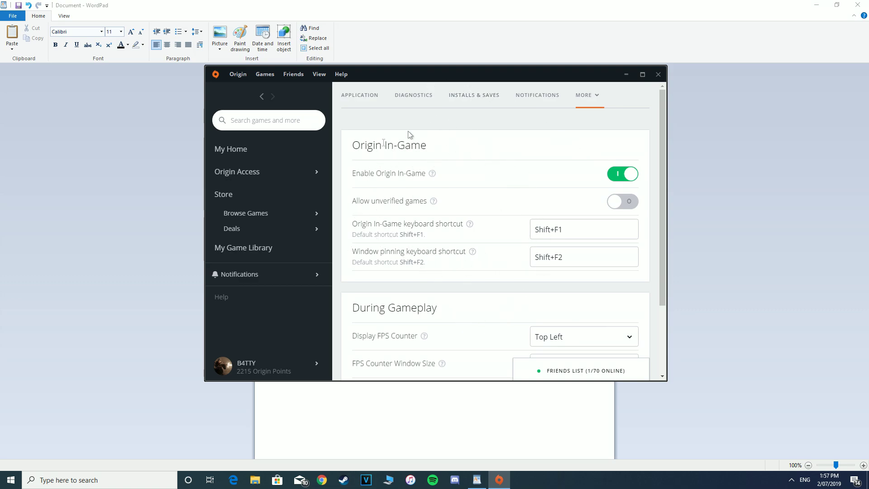
{"action": "left_click_drag", "start_coordinate": [562, 80], "coordinate": [600, 80]}
- In WordPad, select the DISM NetFx3 command line and copy it
{"action": "left_click", "coordinate": [299, 366]}
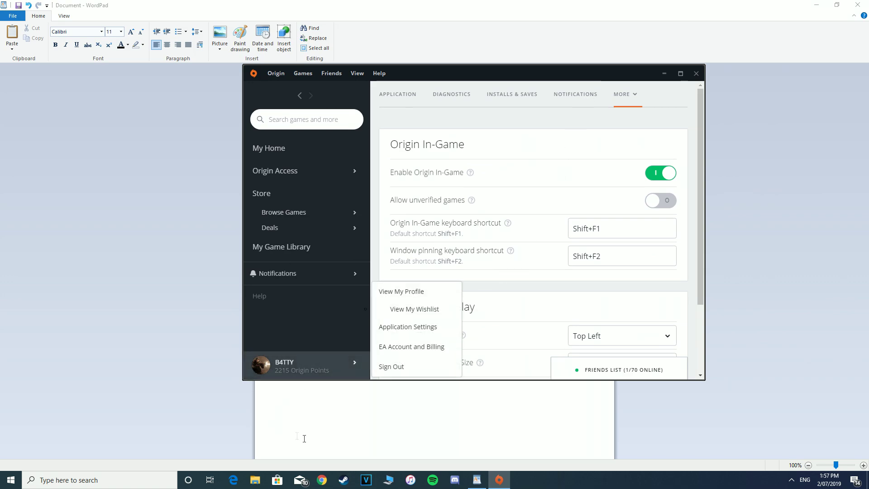
{"action": "left_click", "coordinate": [410, 4]}
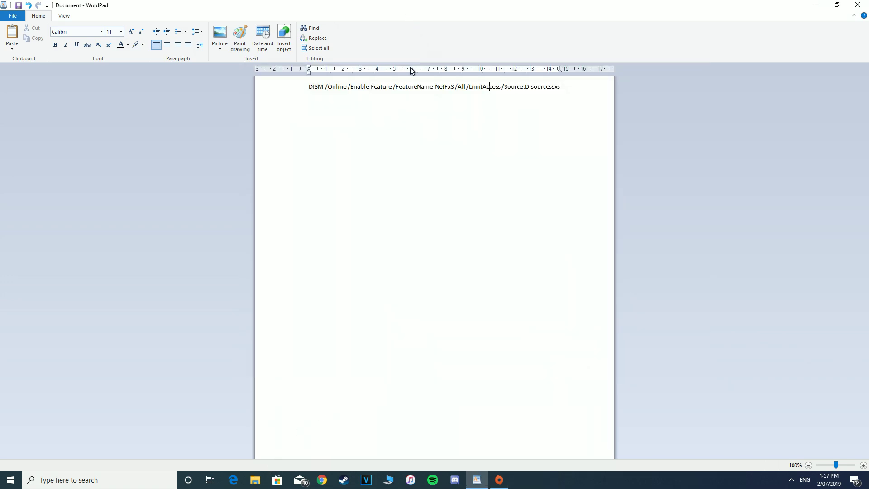
{"action": "left_click", "coordinate": [302, 94]}
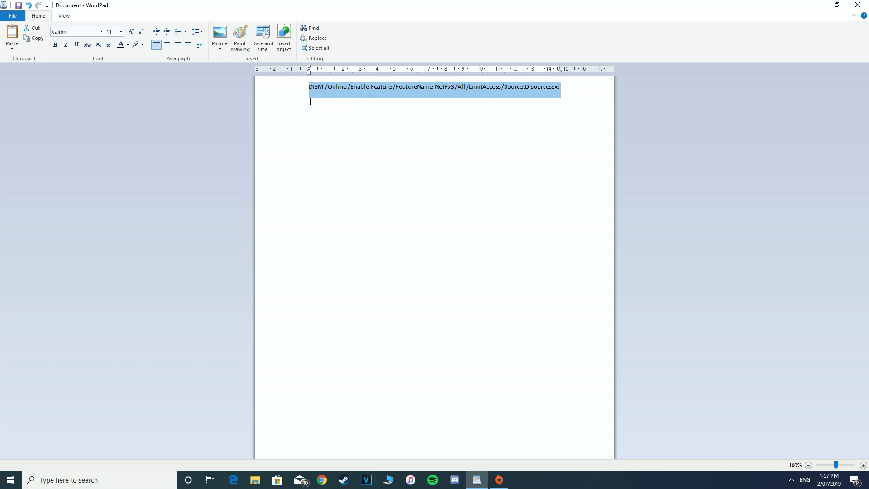
{"action": "right_click", "coordinate": [553, 90]}
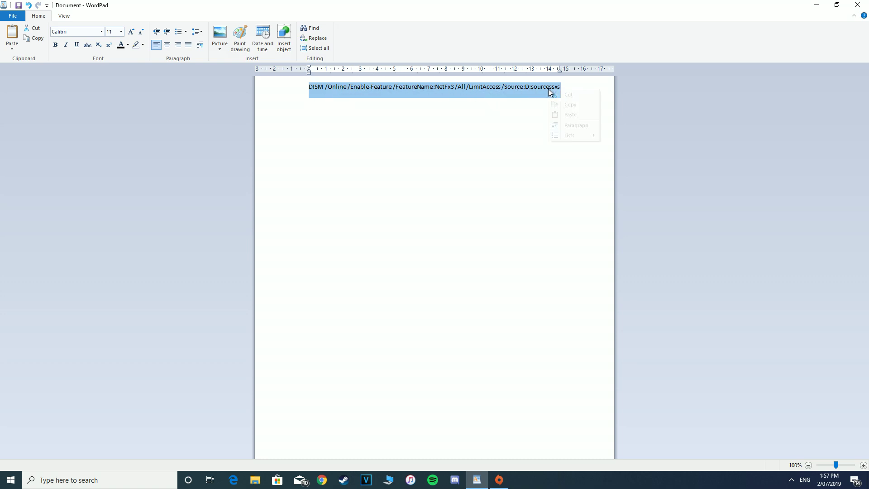
{"action": "left_click", "coordinate": [566, 108]}
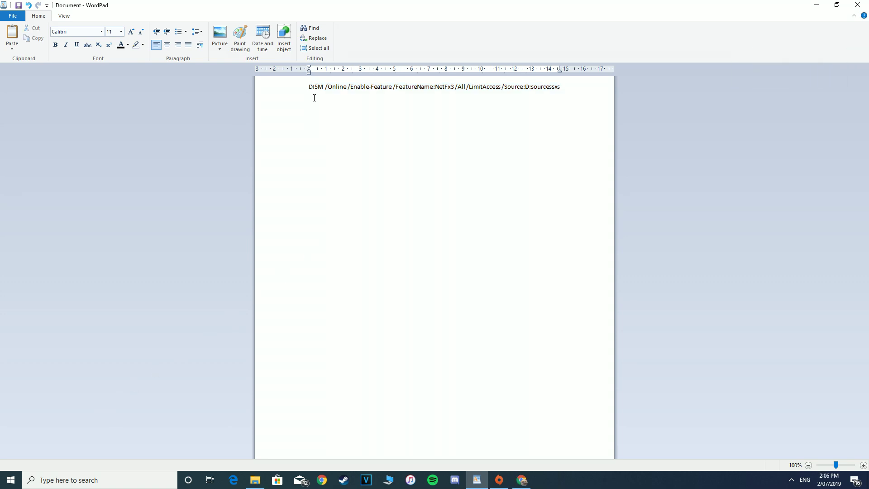
- Minimise Origin and reselect the full DISM command line in WordPad
{"action": "left_click_drag", "start_coordinate": [311, 96], "coordinate": [556, 100]}
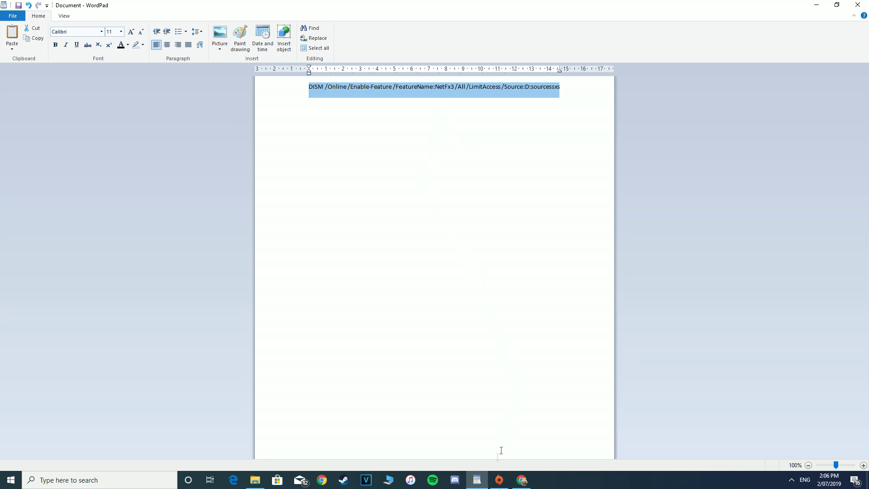
{"action": "left_click", "coordinate": [499, 480]}
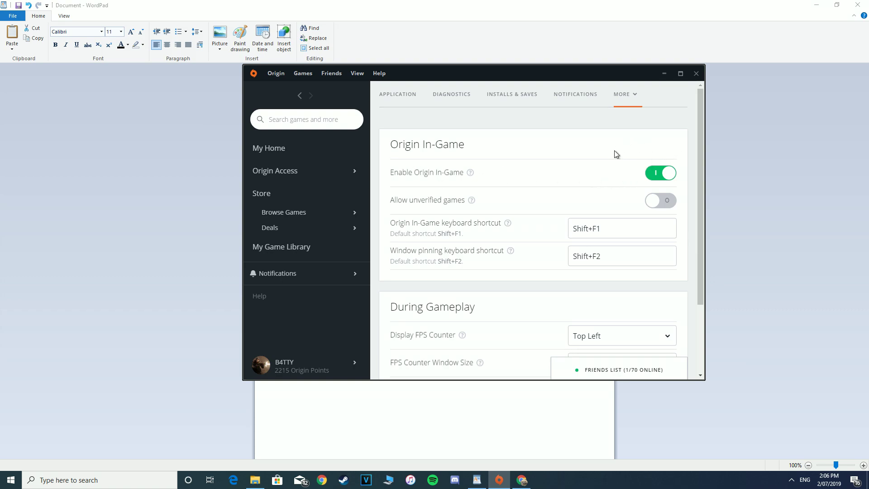
{"action": "left_click", "coordinate": [664, 74]}
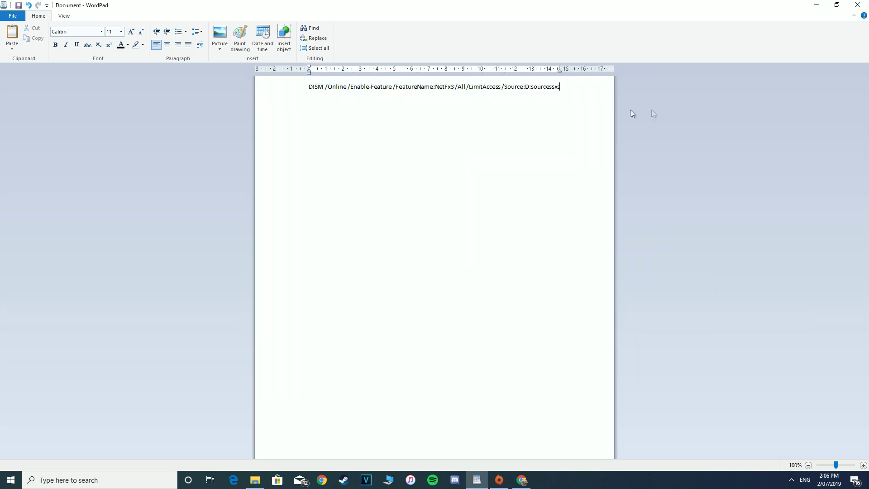
{"action": "left_click_drag", "start_coordinate": [561, 86], "coordinate": [297, 99]}
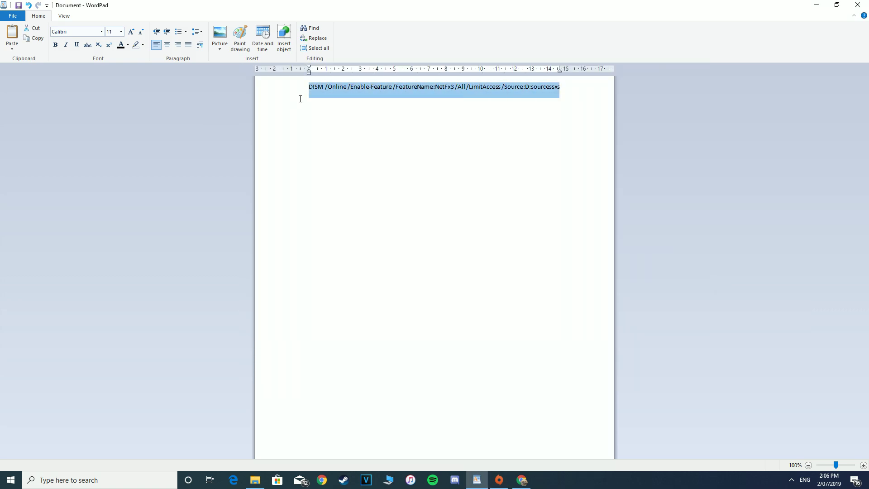
{"action": "left_click", "coordinate": [387, 126]}
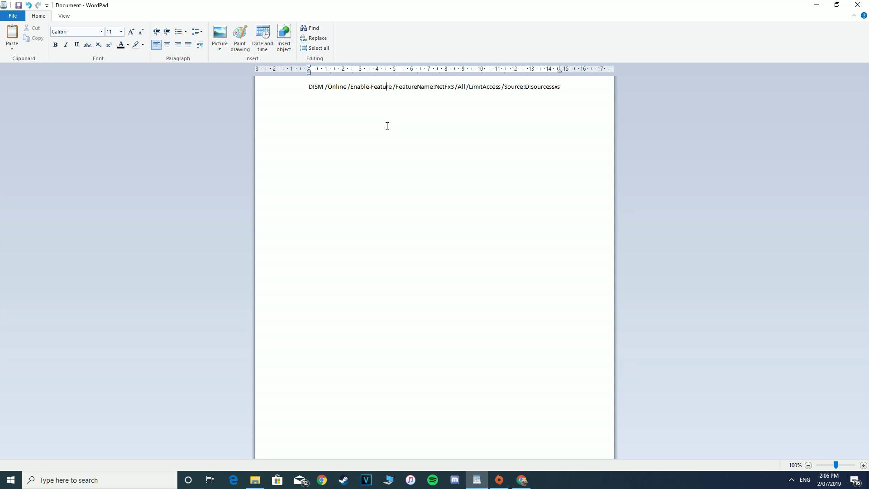
{"action": "left_click_drag", "start_coordinate": [311, 103], "coordinate": [547, 107]}
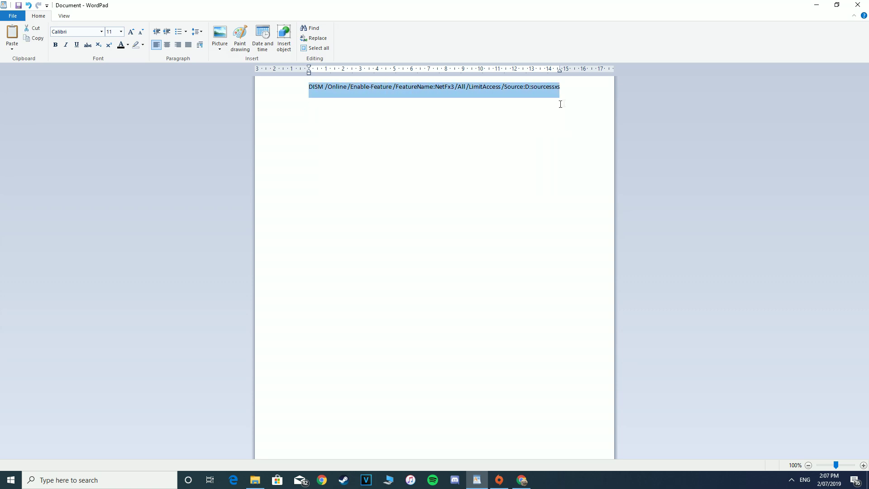
{"action": "left_click", "coordinate": [557, 105]}
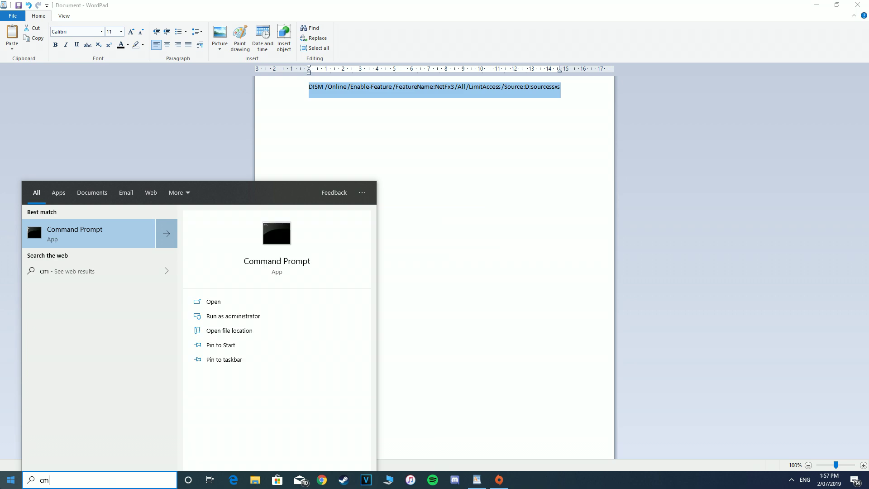
{"action": "left_click", "coordinate": [100, 479]}
- Run Command Prompt as administrator and paste the DISM NetFx3 command at the prompt
{"action": "type", "text": "cmd"}
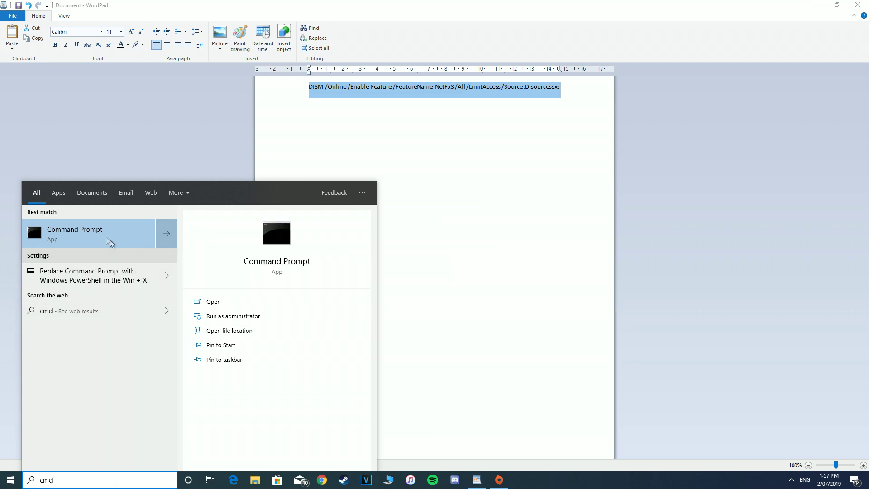
{"action": "right_click", "coordinate": [106, 238]}
{"action": "left_click", "coordinate": [149, 246]}
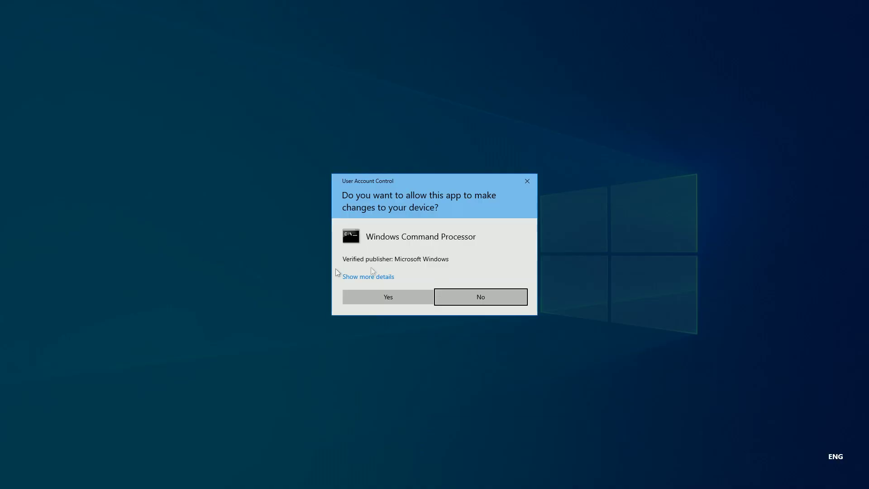
{"action": "left_click", "coordinate": [400, 299]}
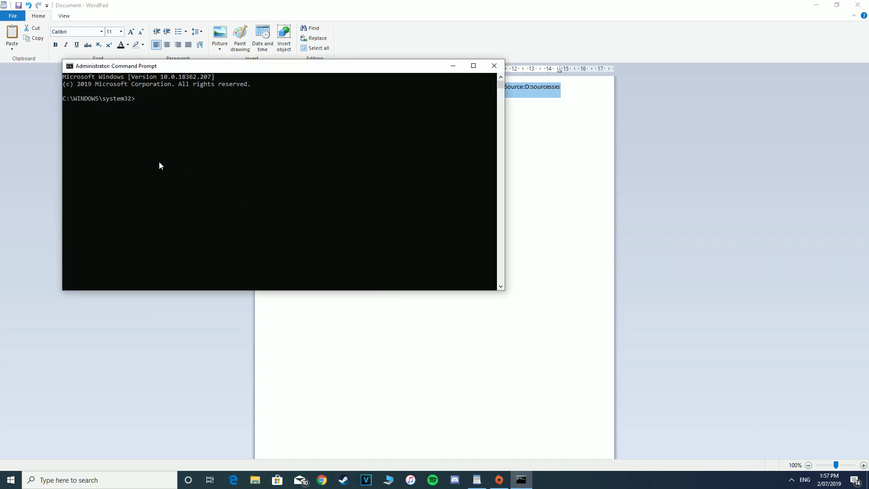
{"action": "right_click", "coordinate": [160, 163]}
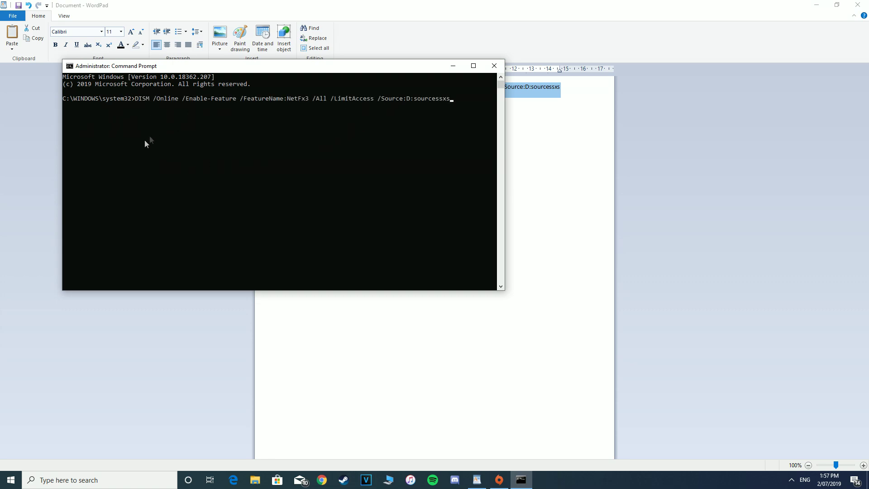
{"action": "left_click", "coordinate": [447, 68]}
- Minimise Origin and close the administrator Command Prompt window
{"action": "left_click", "coordinate": [524, 483]}
{"action": "left_click", "coordinate": [499, 479]}
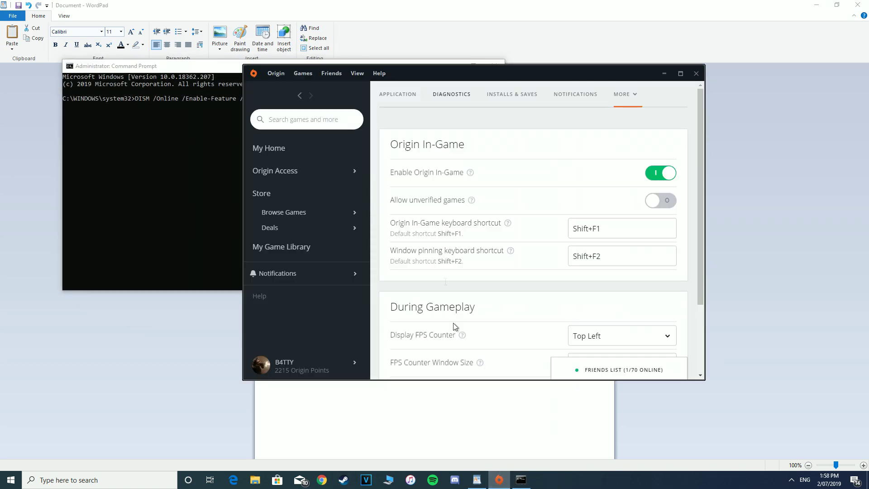
{"action": "left_click", "coordinate": [670, 67]}
{"action": "left_click", "coordinate": [494, 66]}
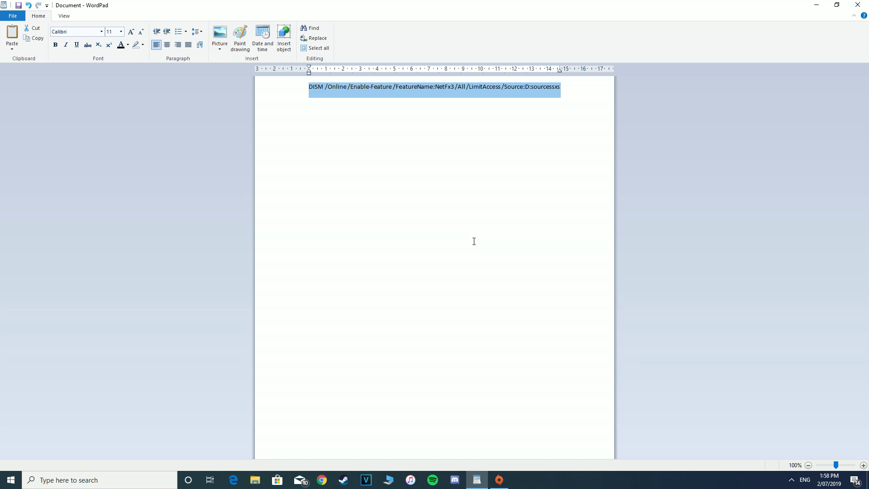
- Restore Origin's In-Game settings over WordPad and highlight the Enable Origin In-Game label
{"action": "left_click", "coordinate": [498, 480]}
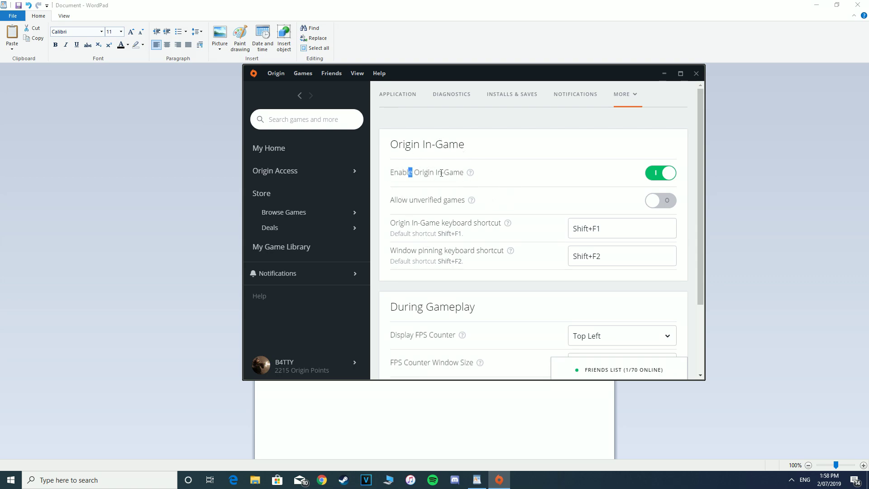
{"action": "left_click_drag", "start_coordinate": [441, 173], "coordinate": [468, 176]}
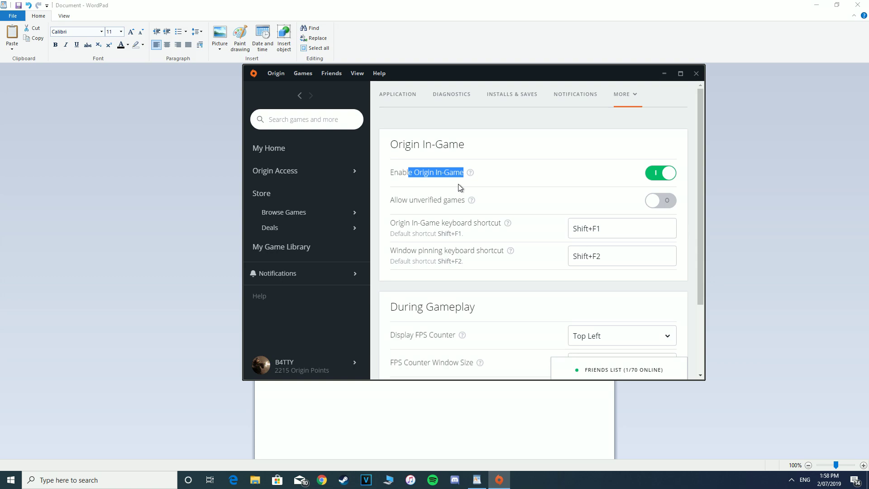
{"action": "left_click", "coordinate": [517, 183]}
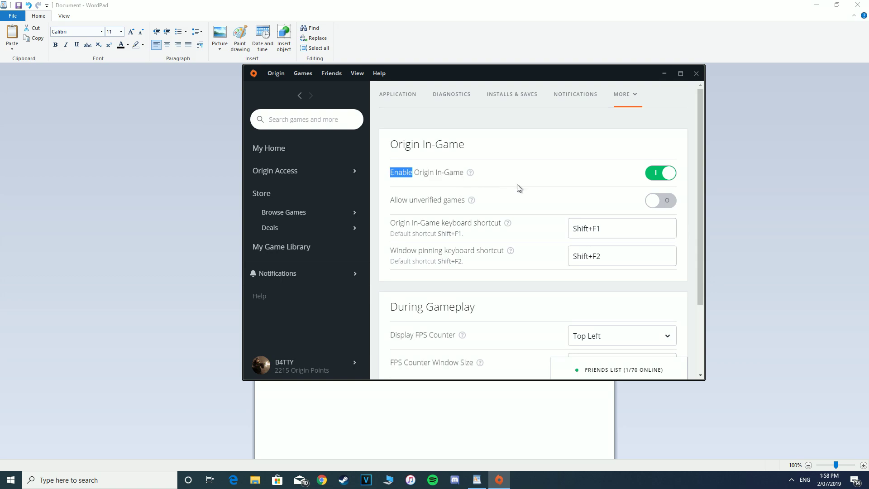